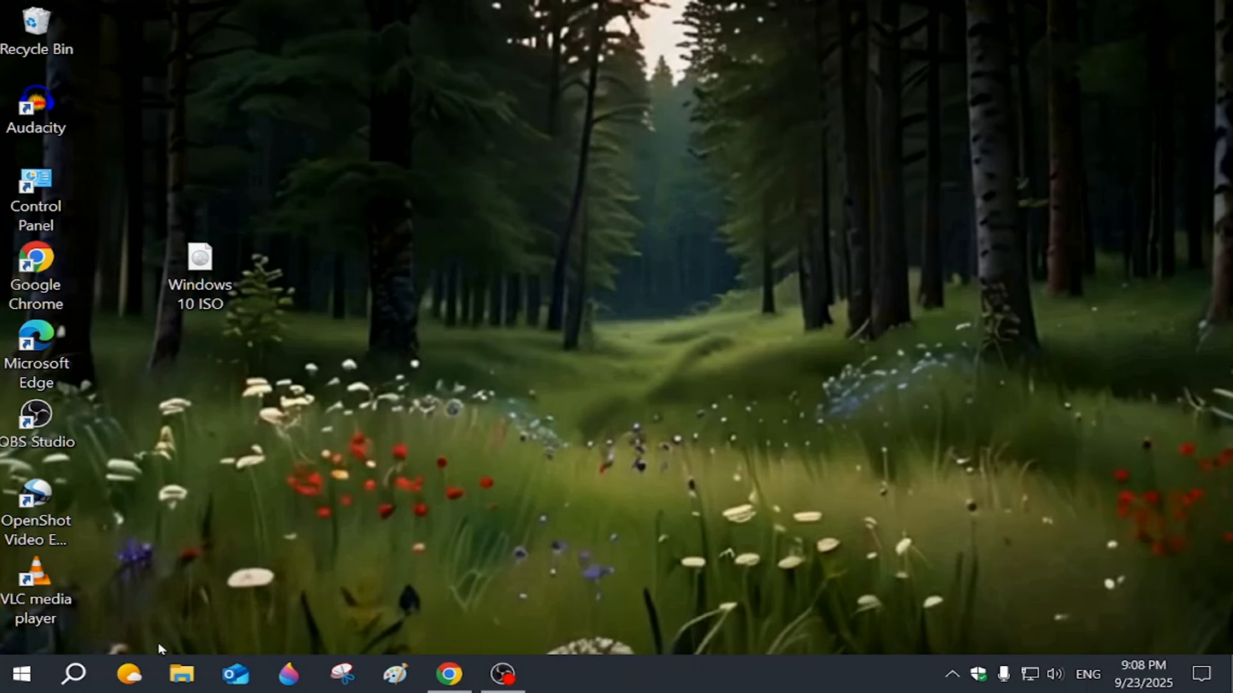
- Open This PC to check the computer's connected drives, and close the window
click(75, 672)
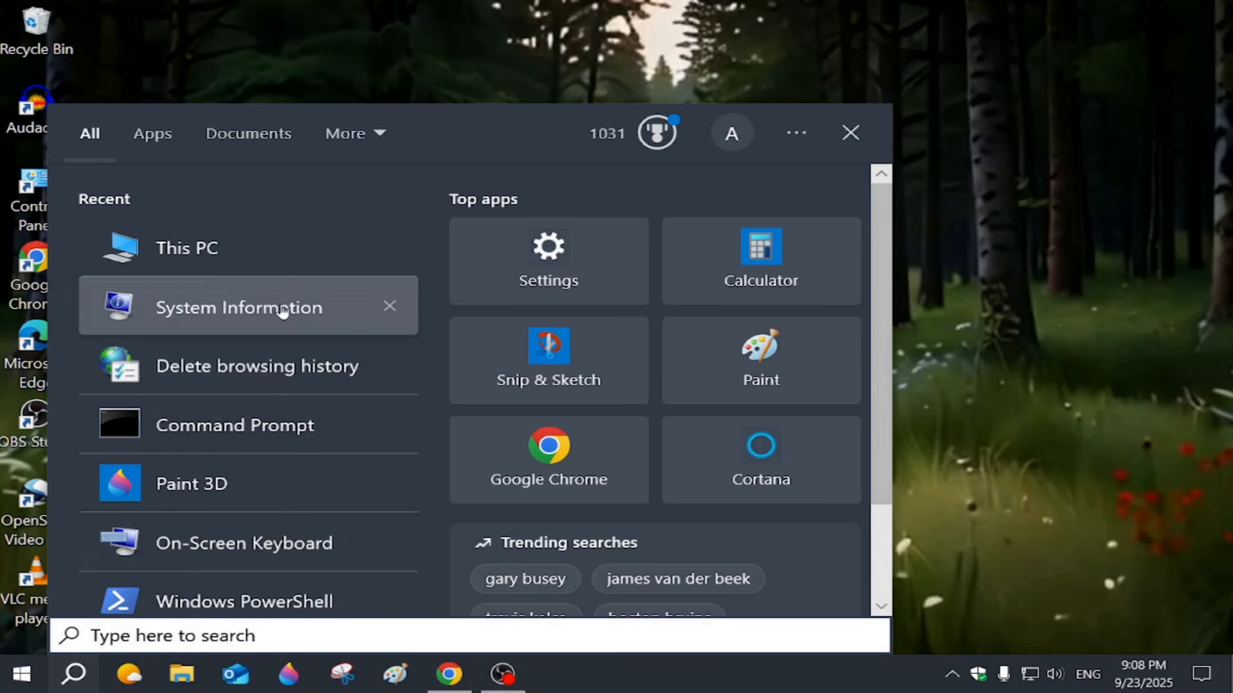
click(237, 260)
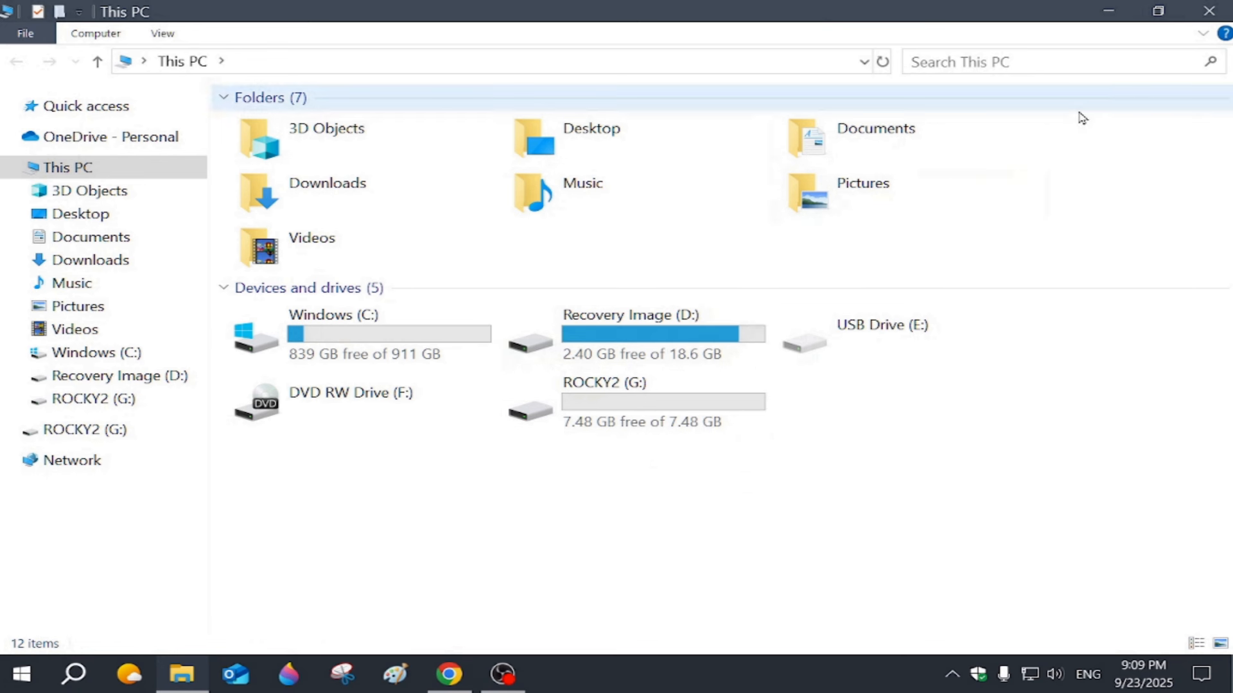
click(1210, 11)
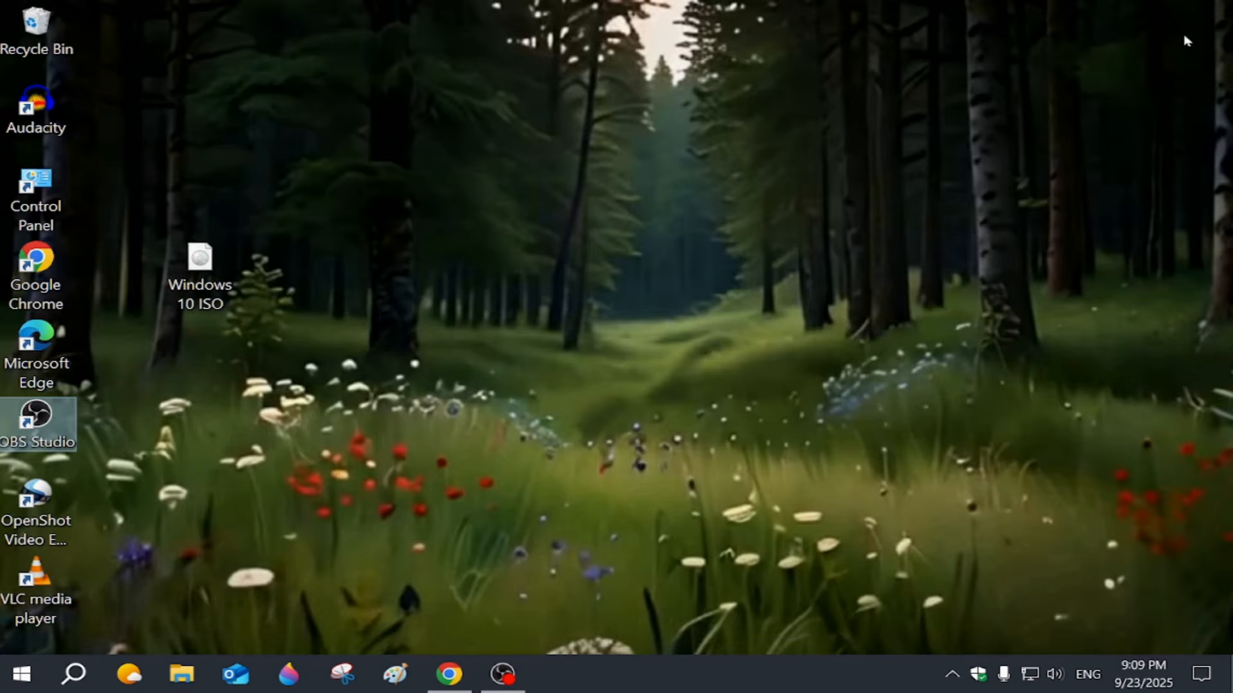
- Open System Information to check the computer's BIOS mode in the system summary, and close it
click(74, 673)
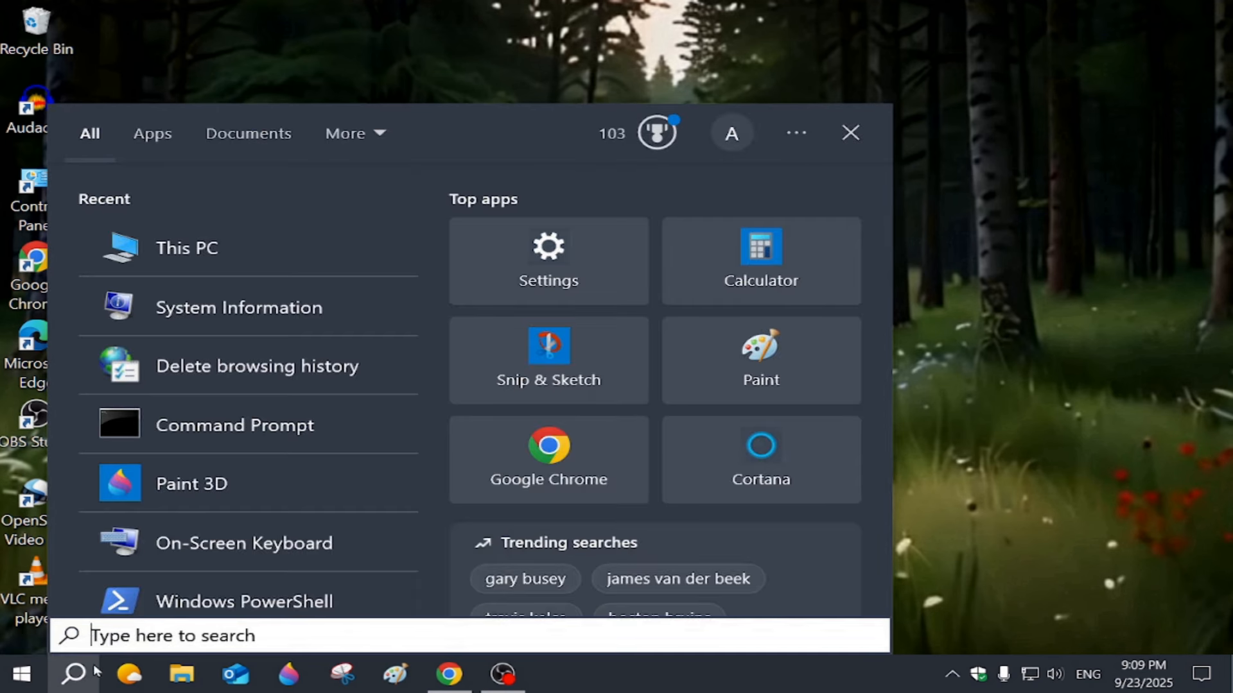
click(240, 323)
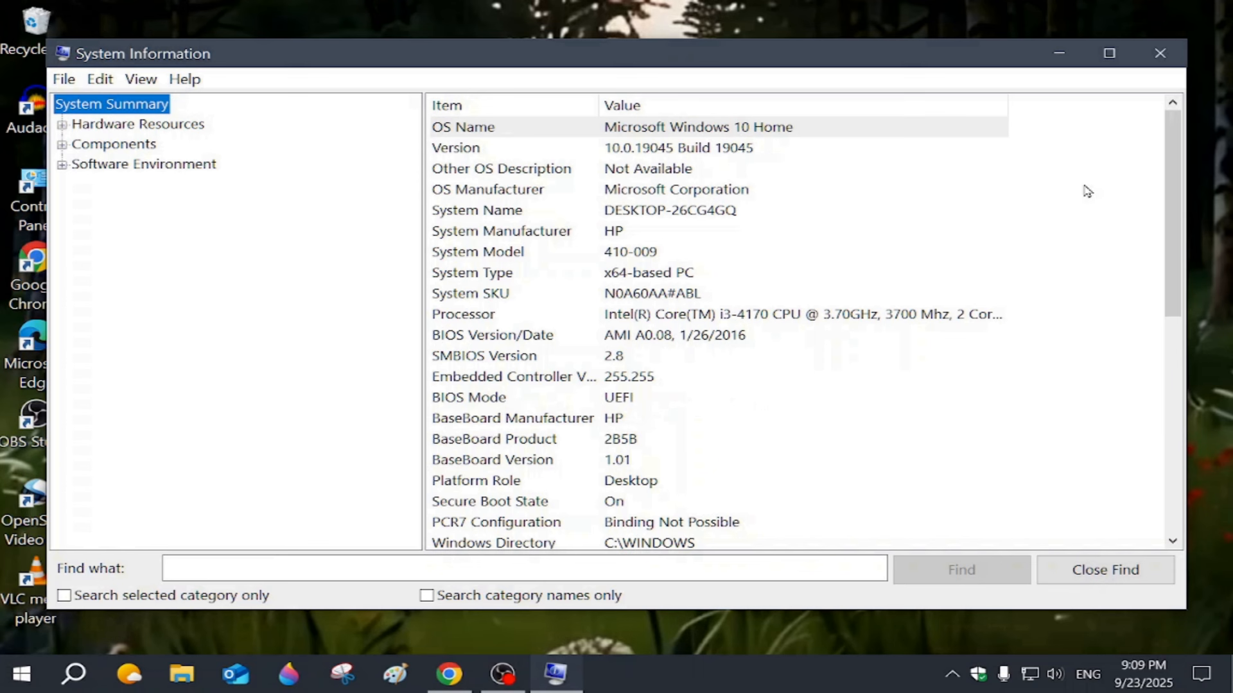
click(1162, 57)
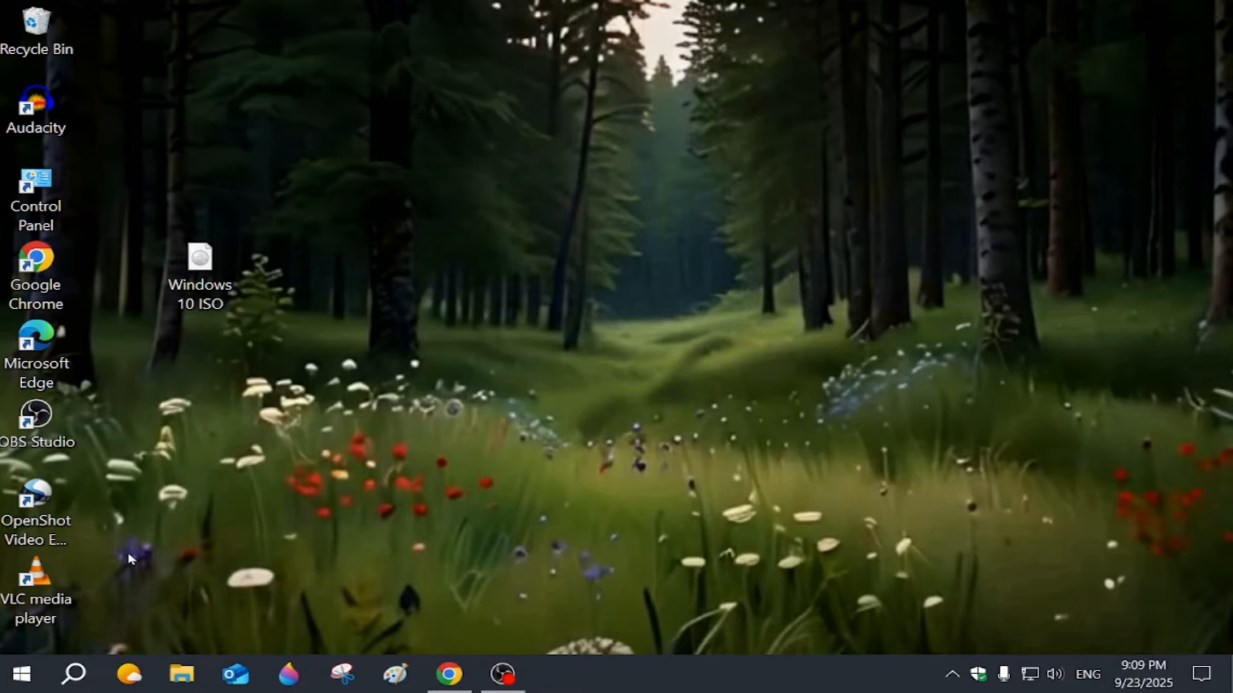
- Check the partition style of Disk 0 in its volume properties in Disk Management, and close both windows
right_click(20, 678)
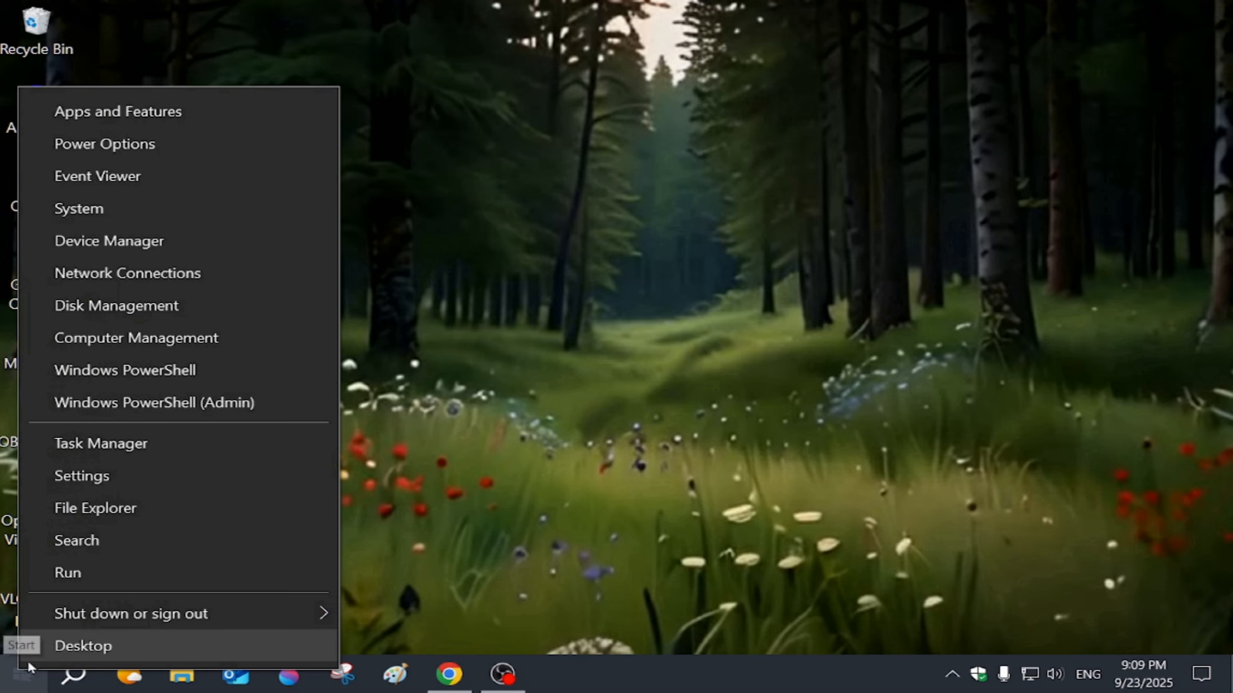
click(113, 313)
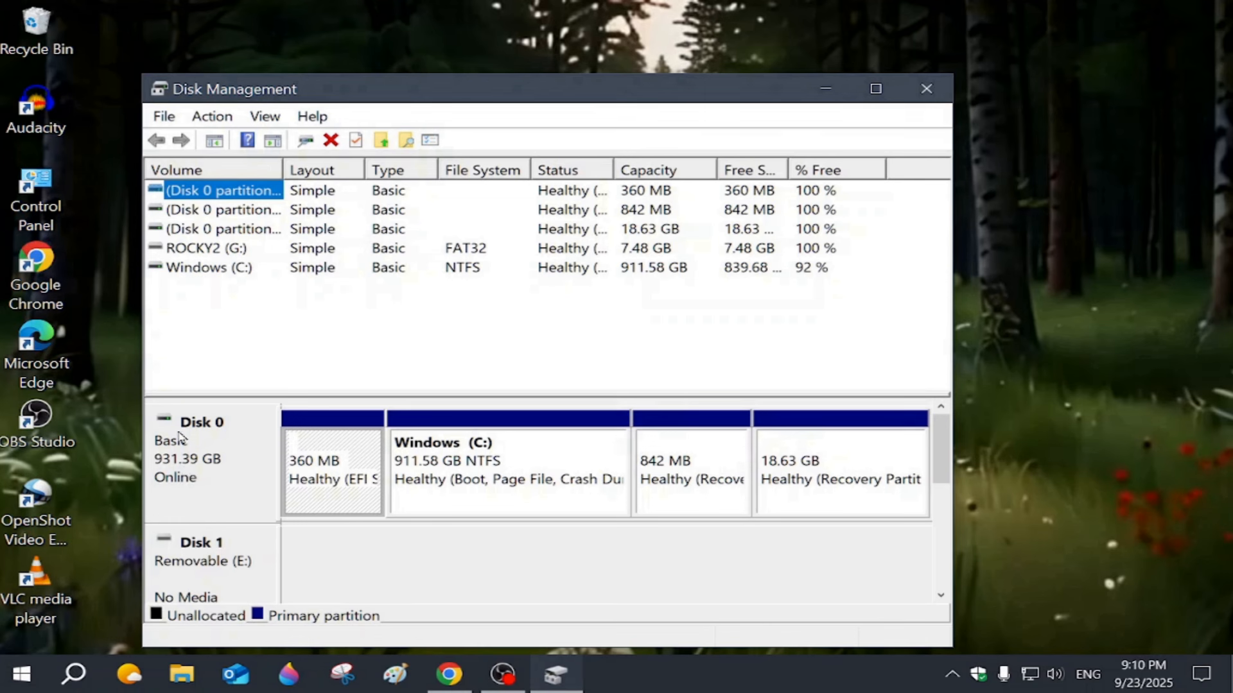
right_click(184, 466)
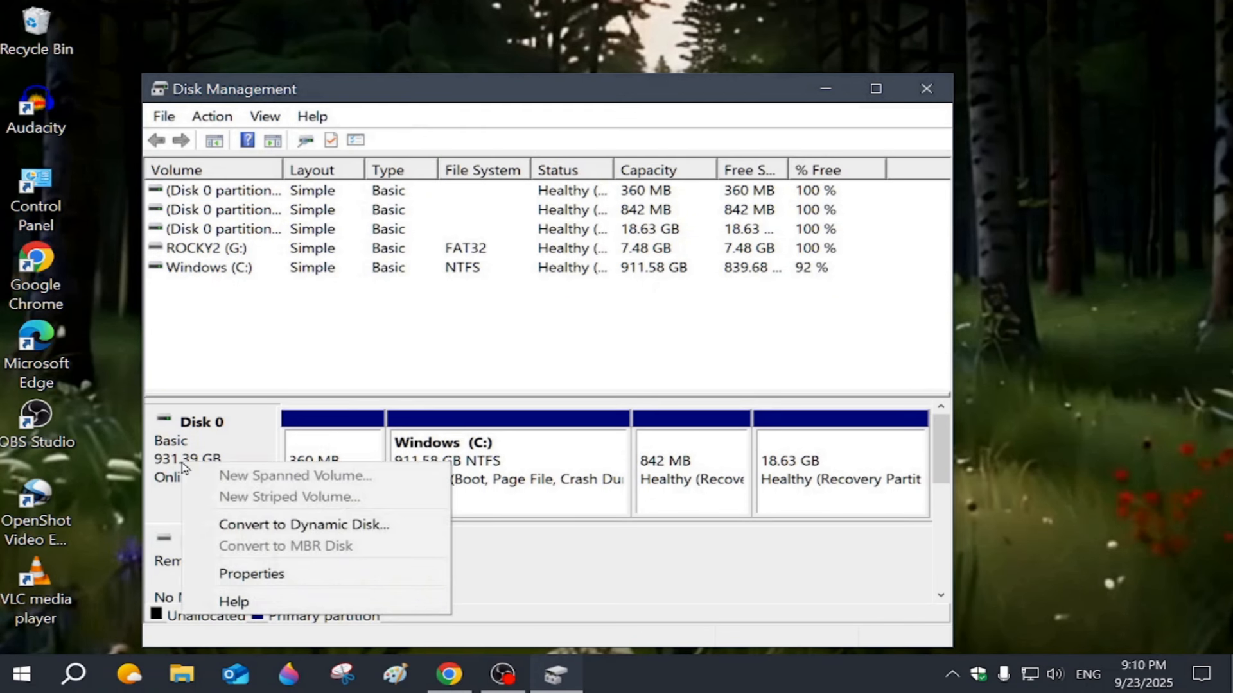
click(255, 574)
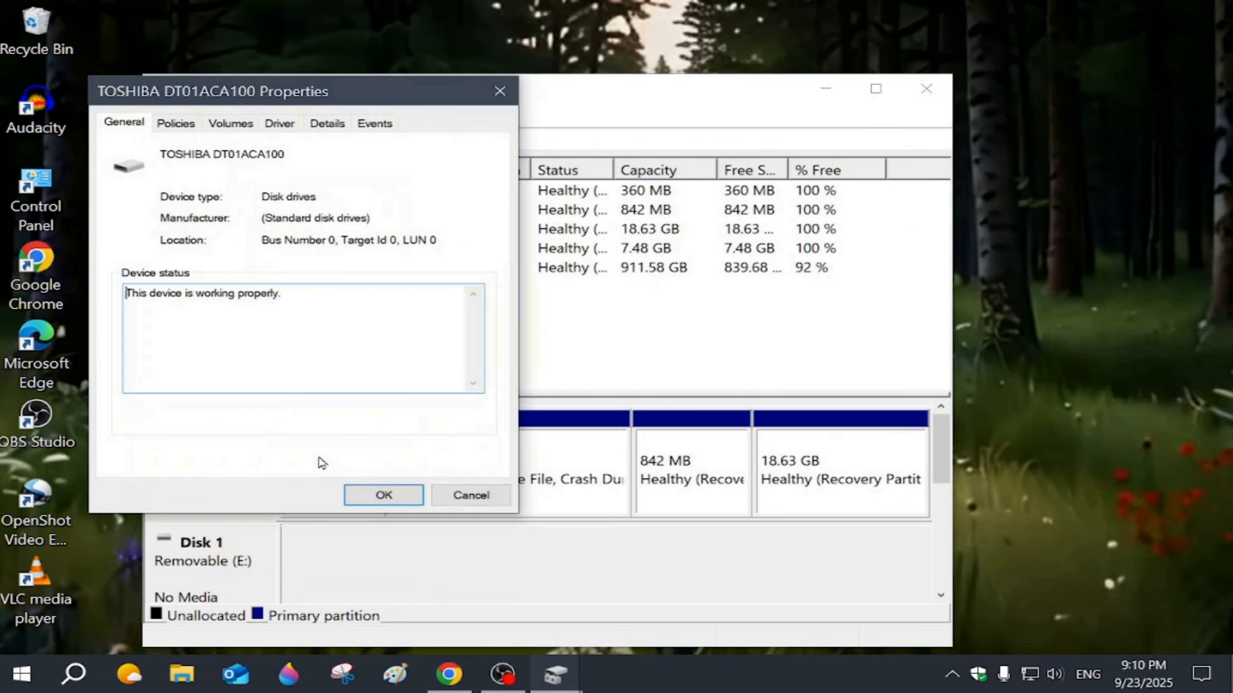
click(239, 124)
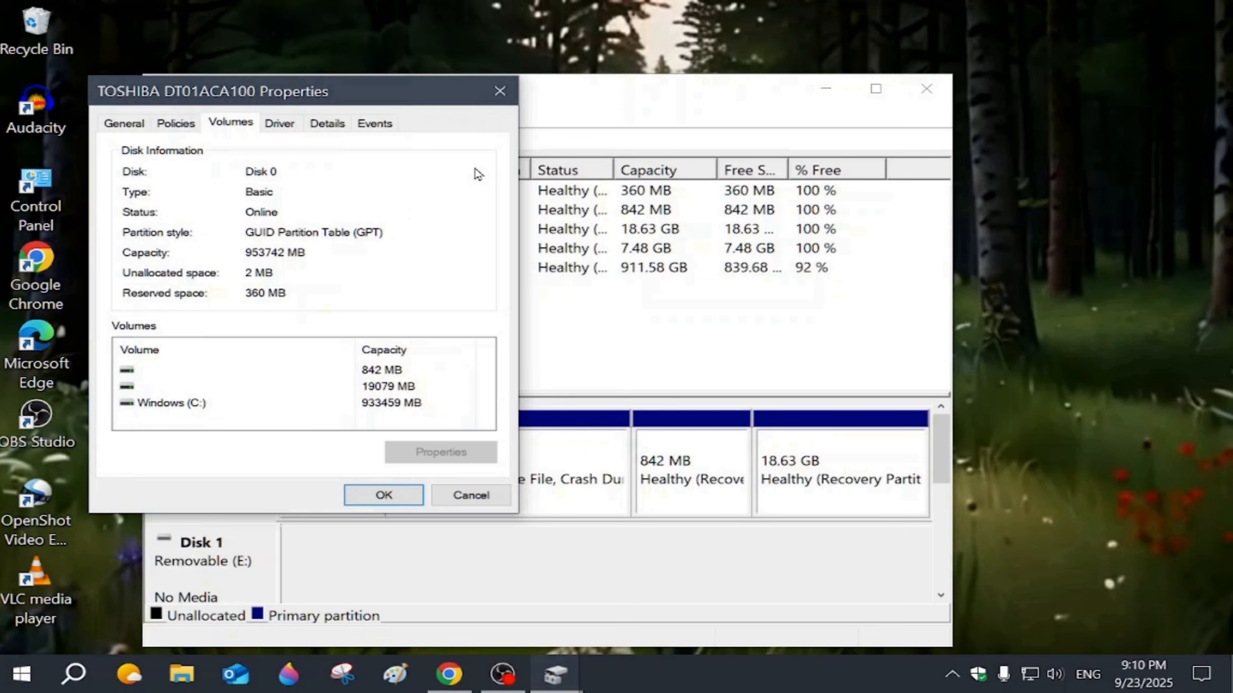
click(499, 95)
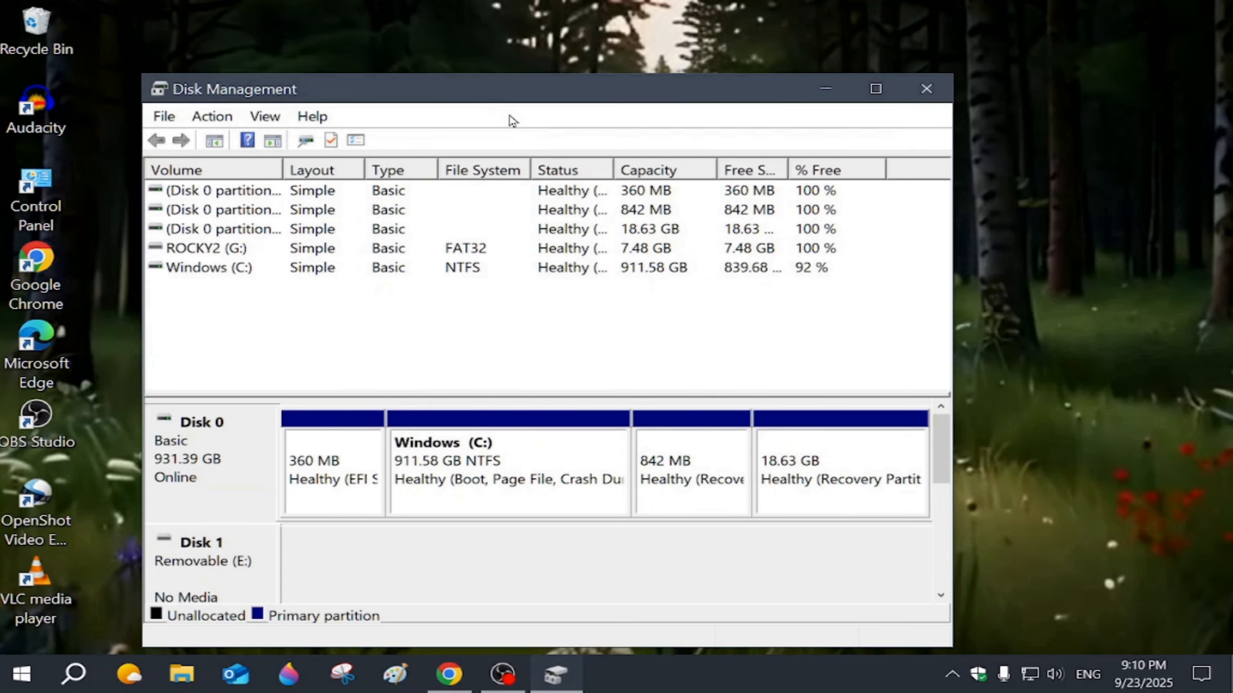
click(916, 91)
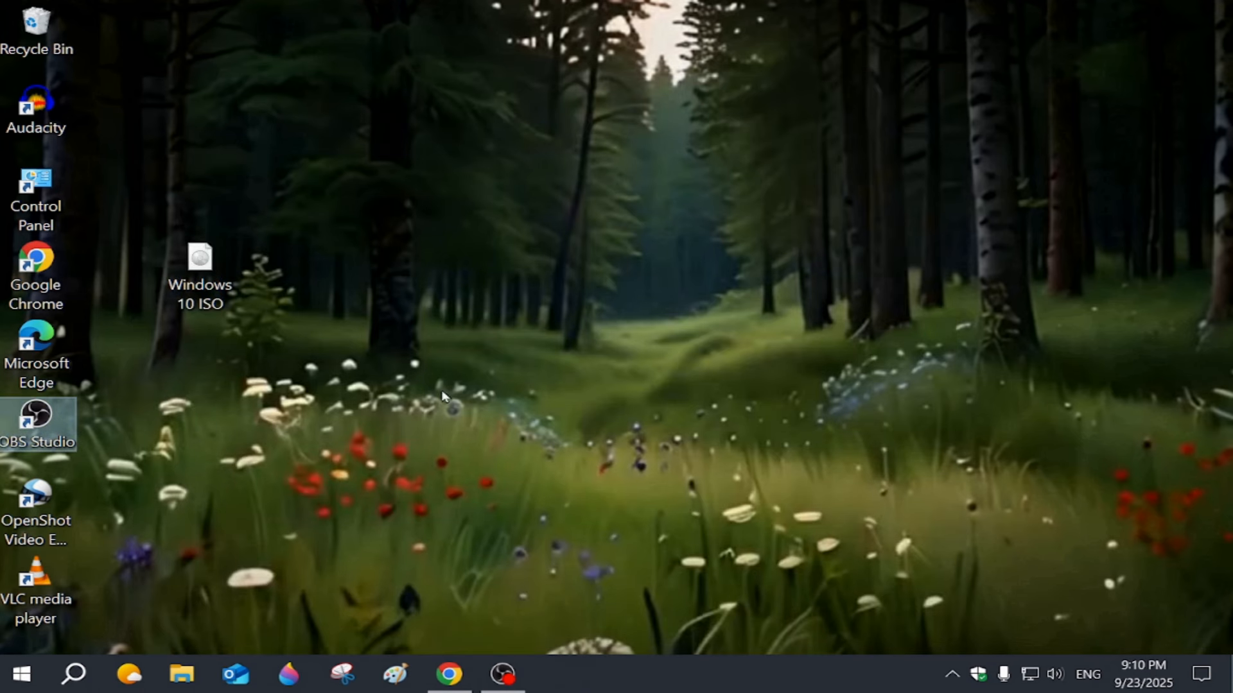
- Switch to Chrome and open the Rufus website from the search results, going to its latest releases list
click(453, 677)
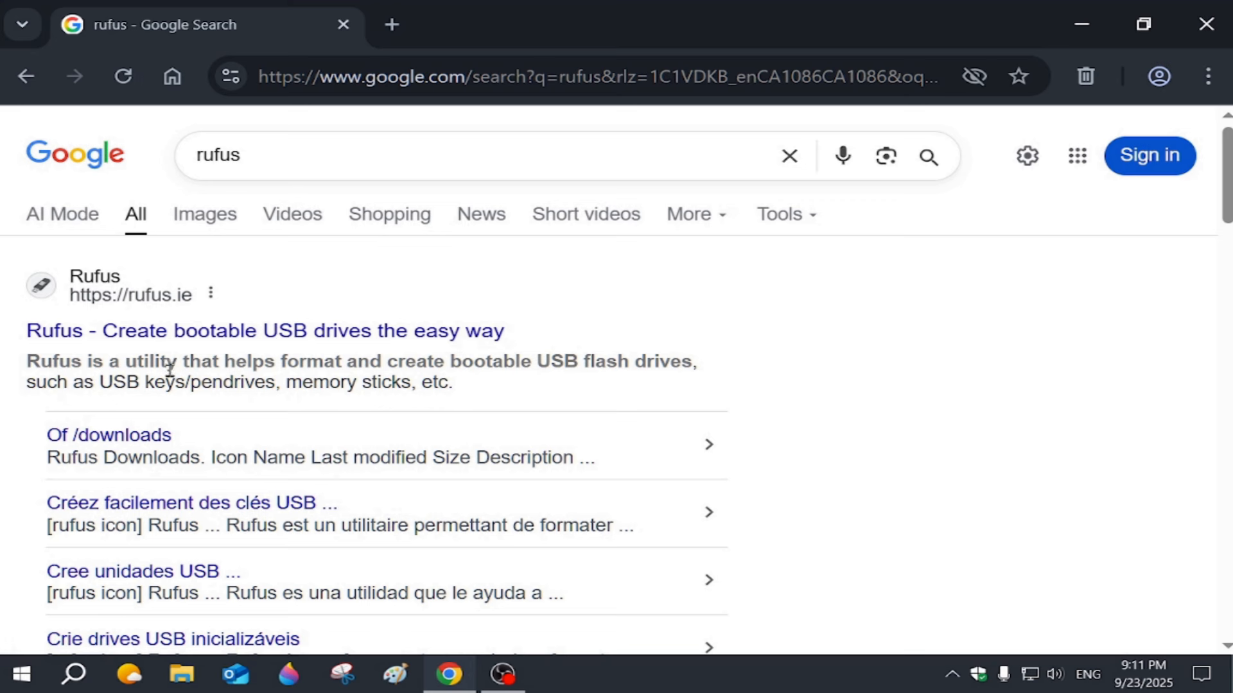
click(143, 333)
scroll(894, 317, down, 10)
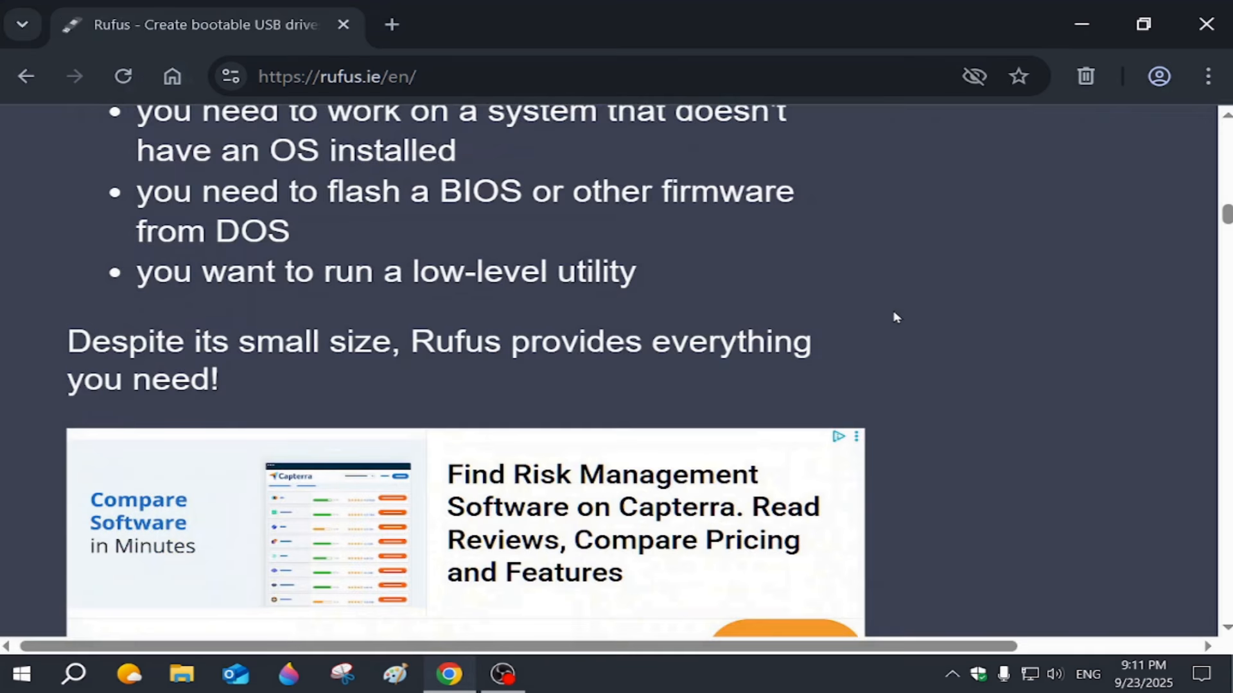
scroll(896, 317, down, 1)
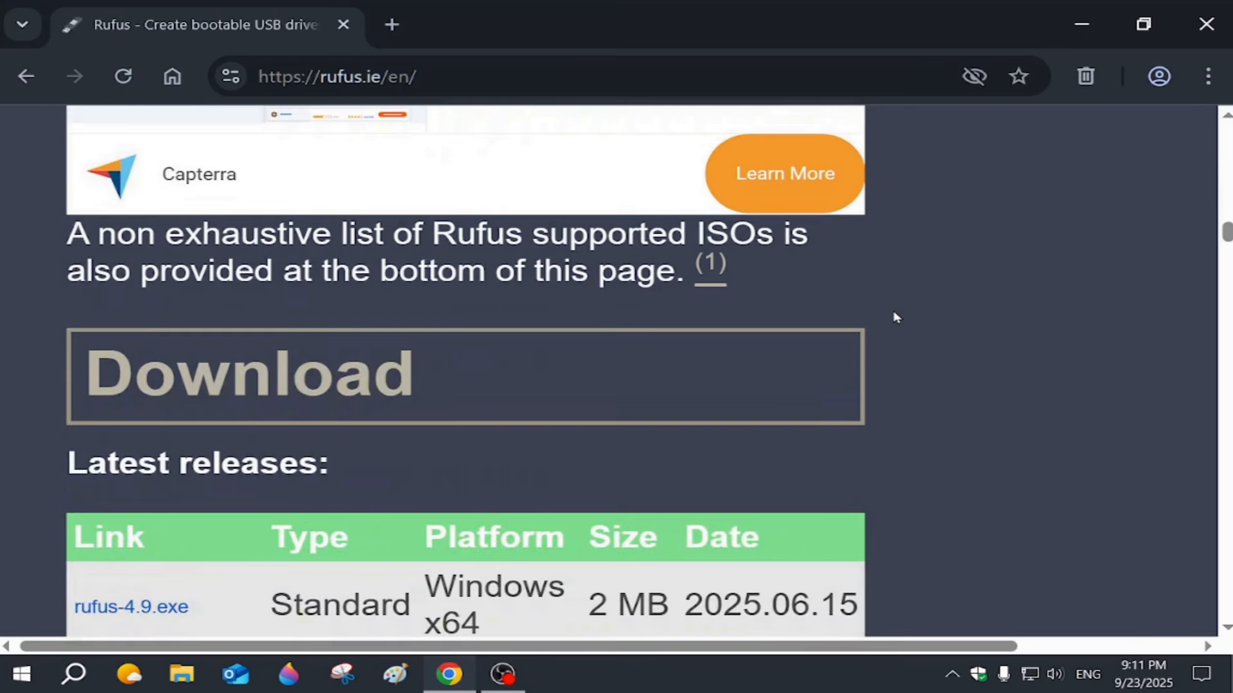
scroll(896, 317, down, 2)
scroll(896, 317, down, 3)
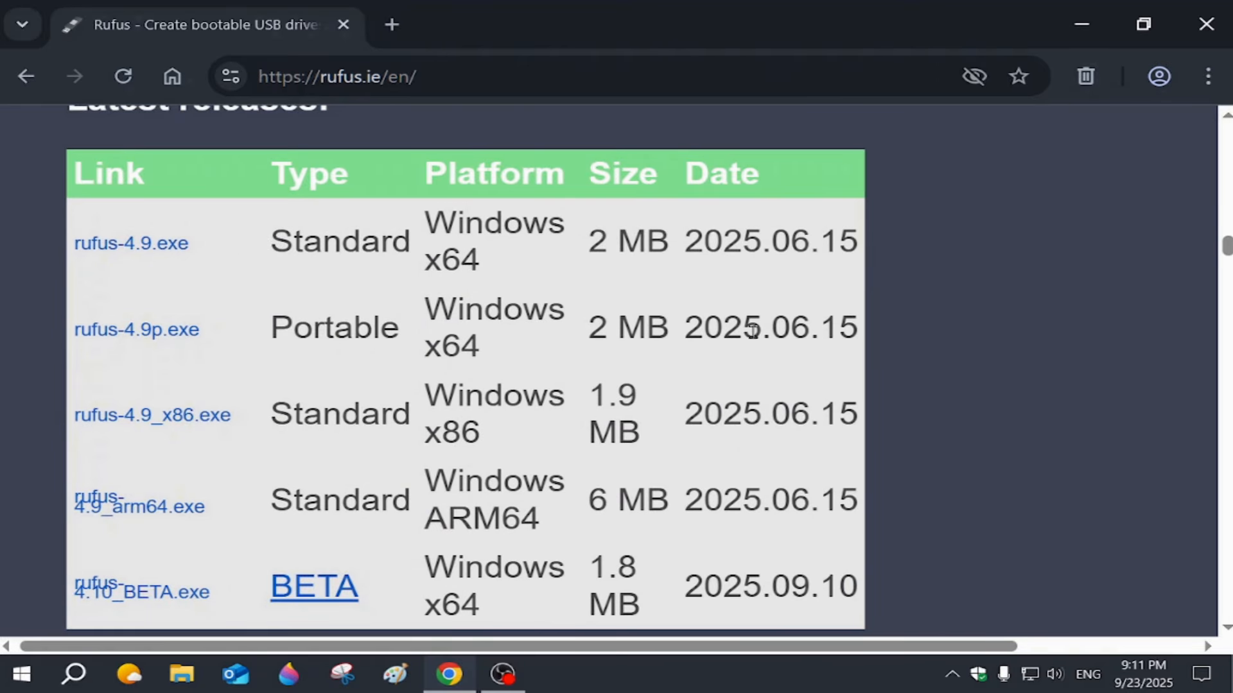
- Download the portable Windows x64 version rufus-4.9p.exe, dismissing the advertisement, and close the browser
click(184, 242)
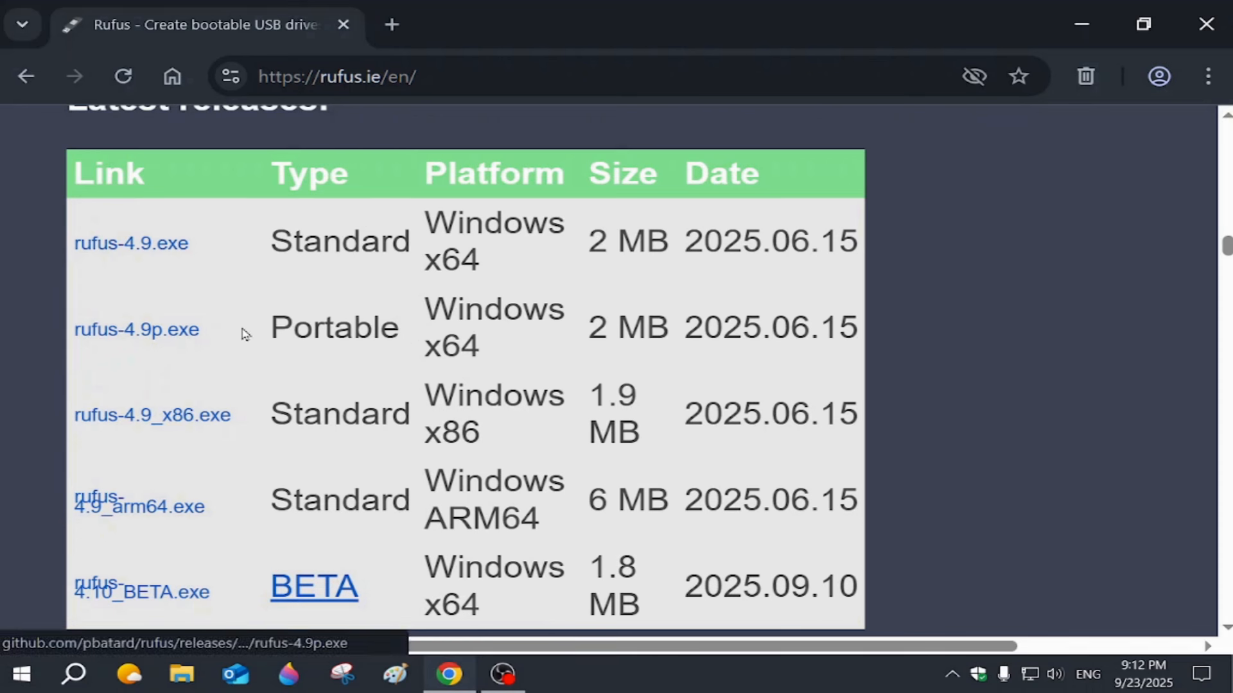
click(188, 331)
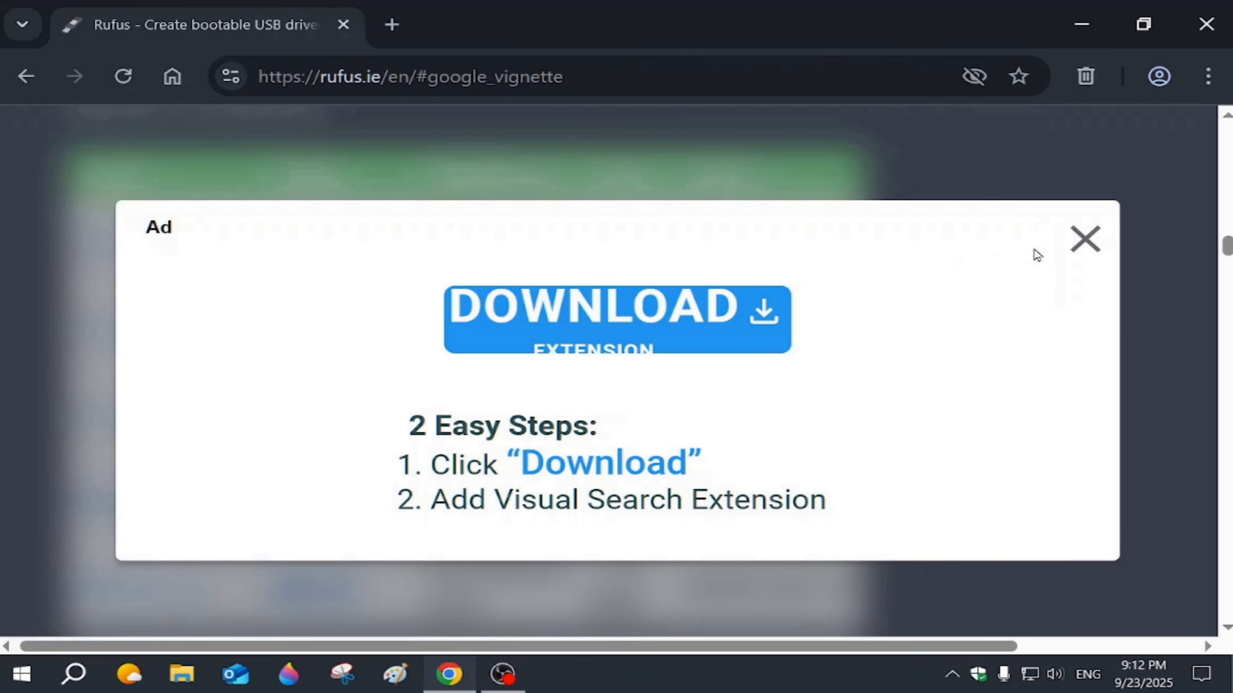
click(1085, 239)
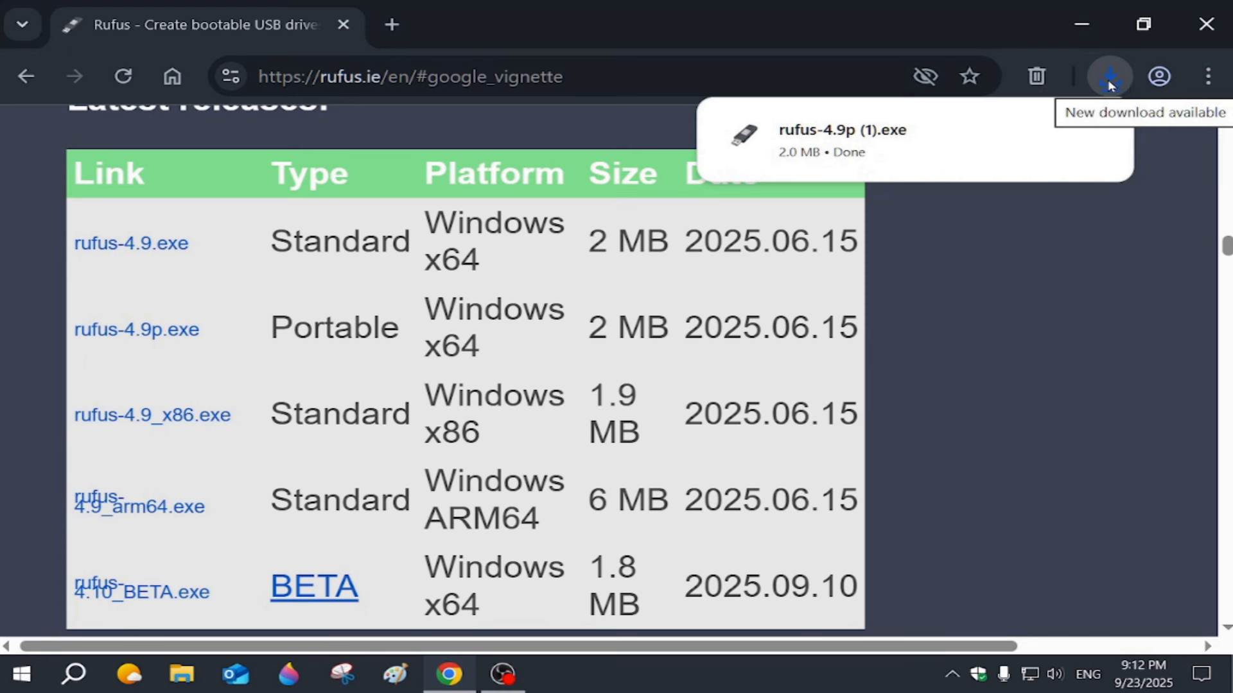
mouse_move(976, 152)
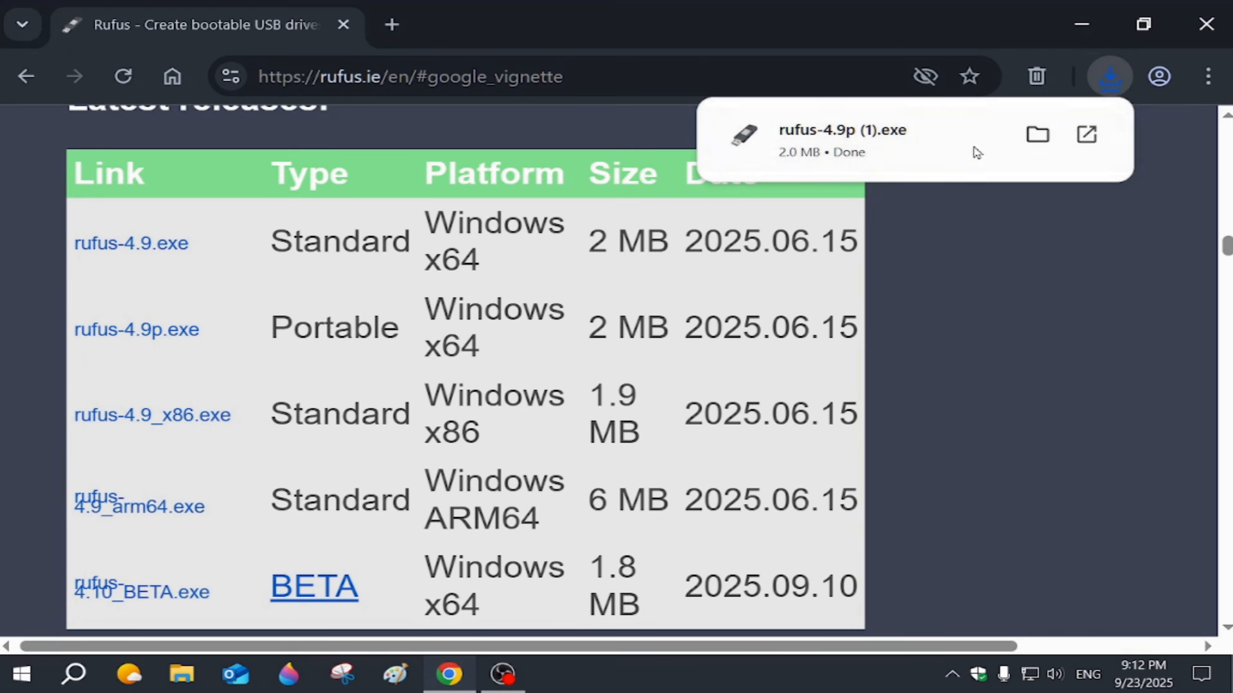
click(1207, 25)
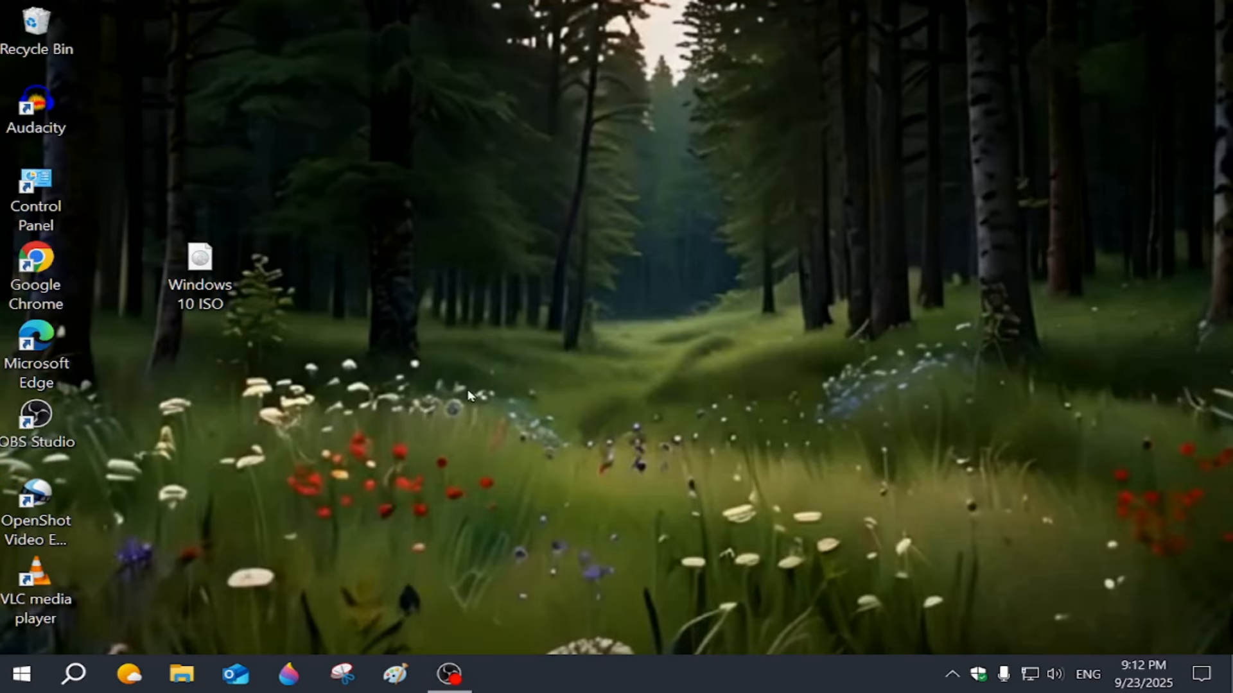
- Launch rufus-4.9p (1) from the Downloads folder and choose to install it anyway despite the unverified-app notice
click(189, 676)
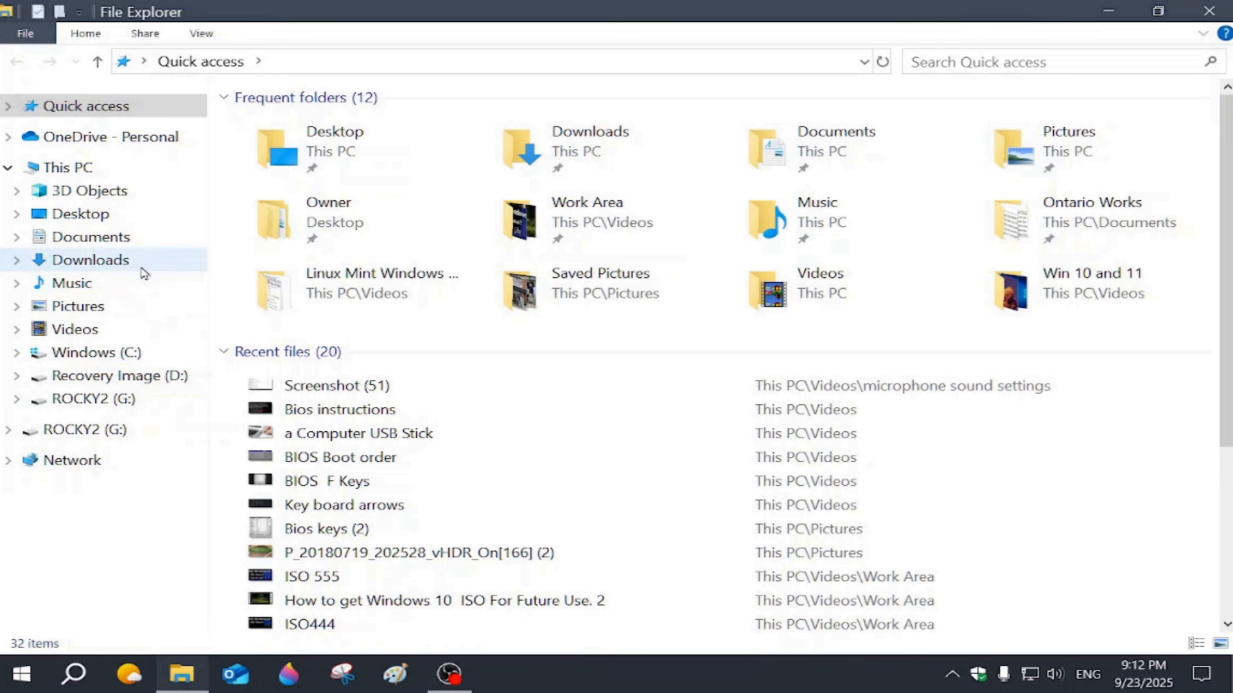
click(126, 264)
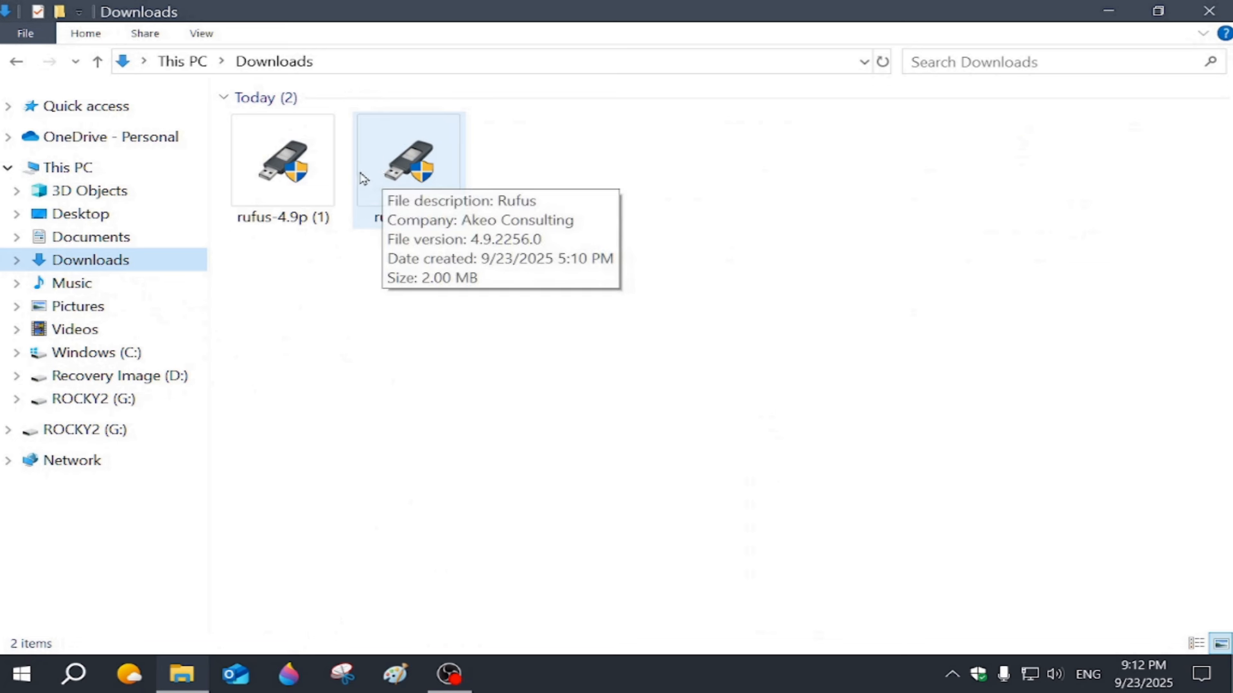
click(278, 172)
double_click(278, 172)
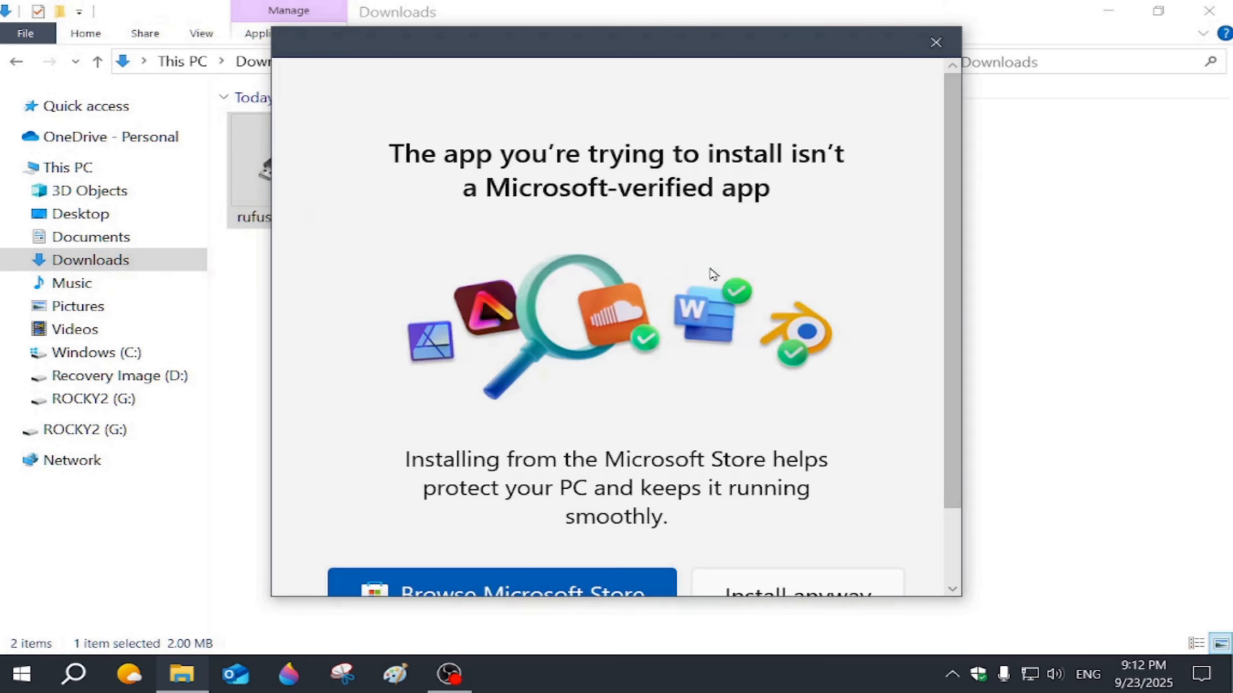
scroll(714, 276, down, 3)
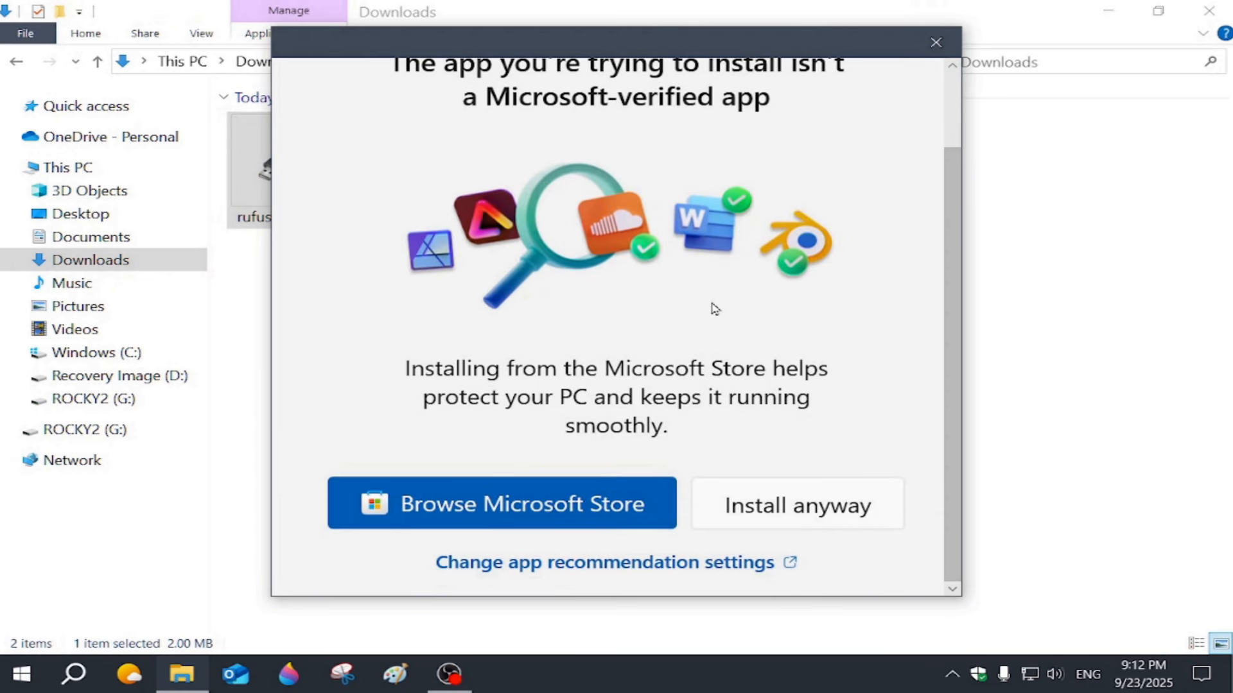
click(765, 514)
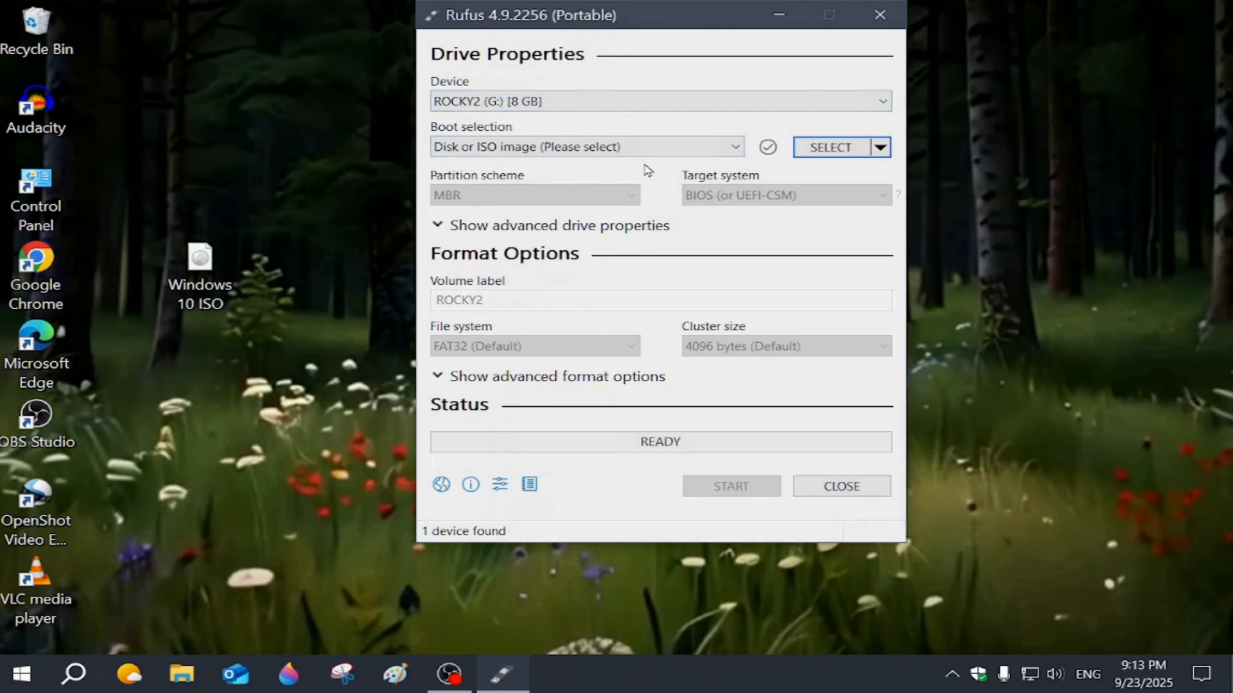
- Load the Windows 10 ISO from the desktop as the boot image and set the volume label to ESD-ISOcar
click(879, 148)
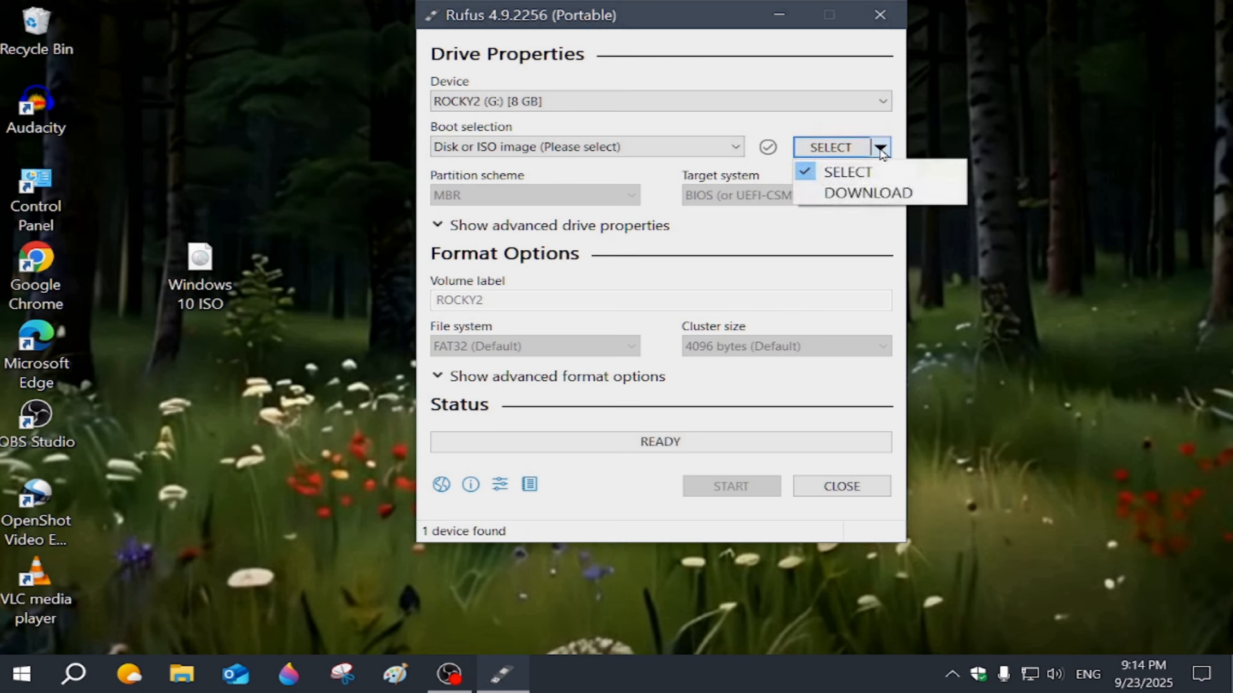
click(847, 172)
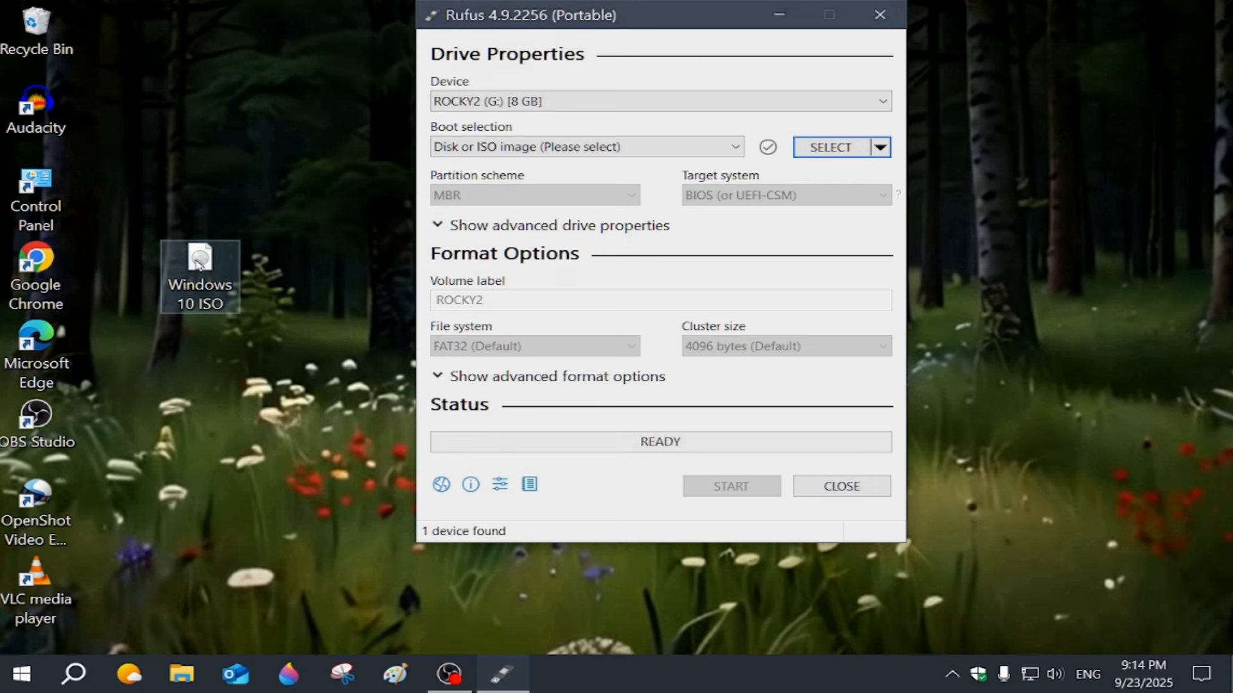
drag(199, 263, 513, 146)
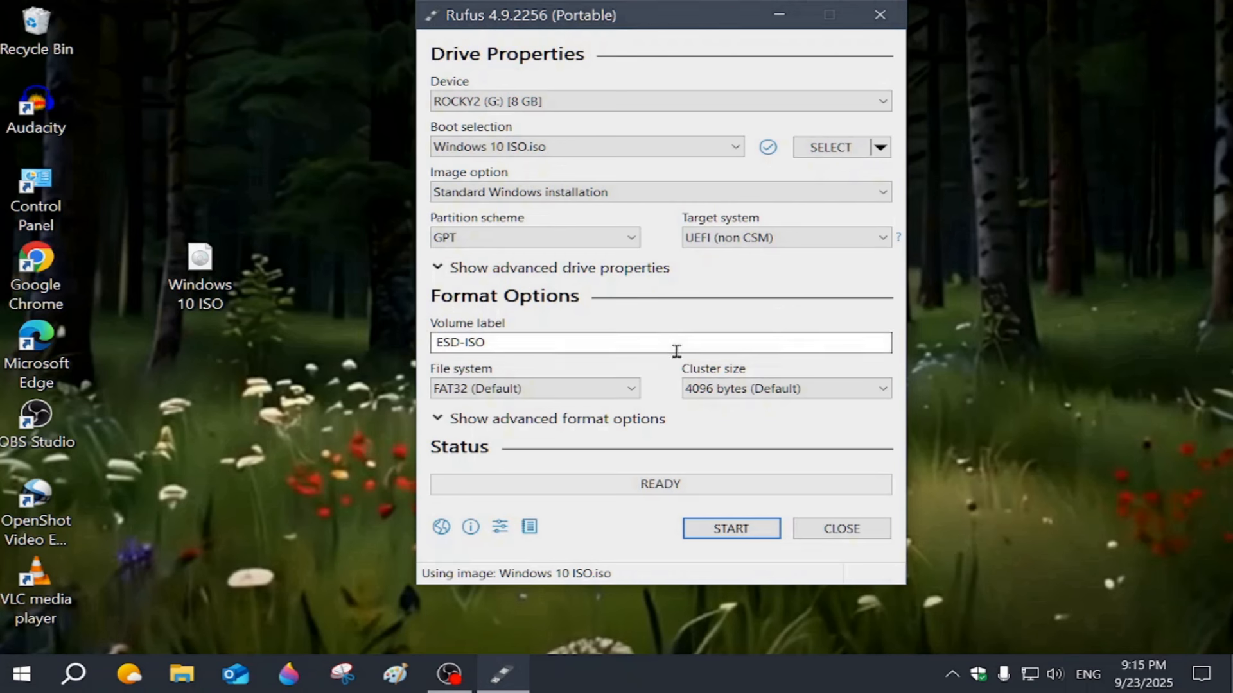
click(509, 344)
text(car)
- Start the USB creation with a local account, this user's regional options, data collection disabled and BitLocker automatic device encryption disabled
click(728, 539)
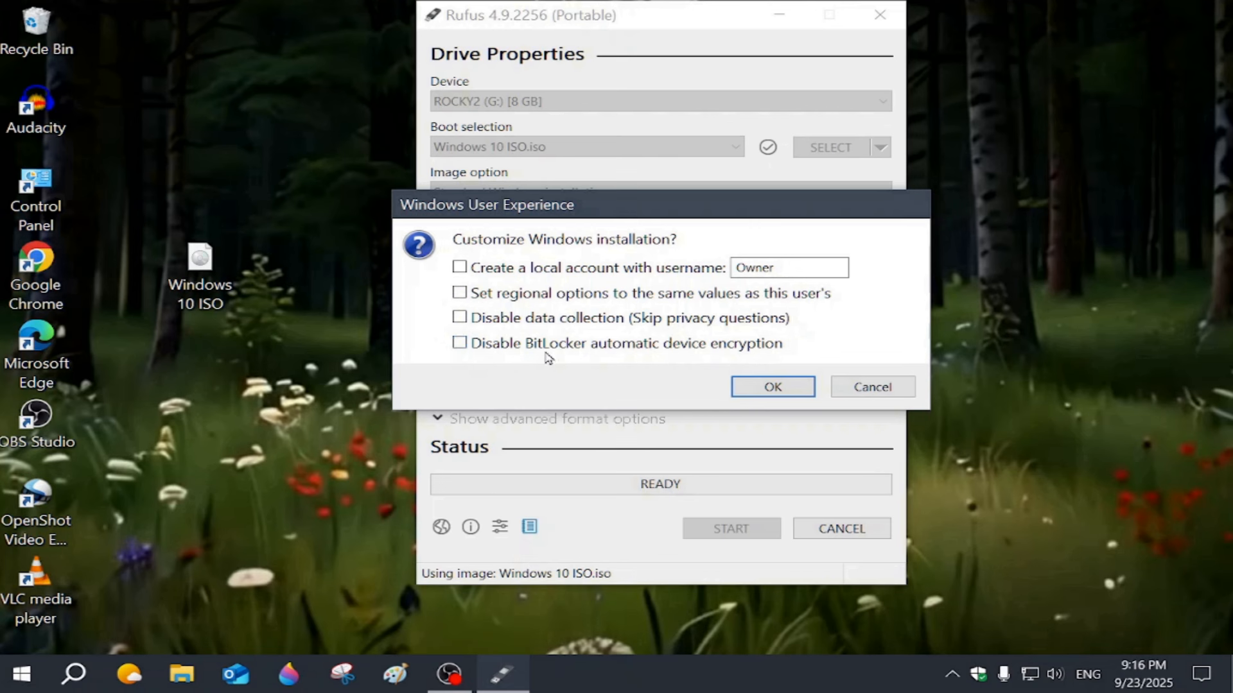
click(460, 268)
click(460, 293)
click(459, 317)
click(459, 343)
click(760, 386)
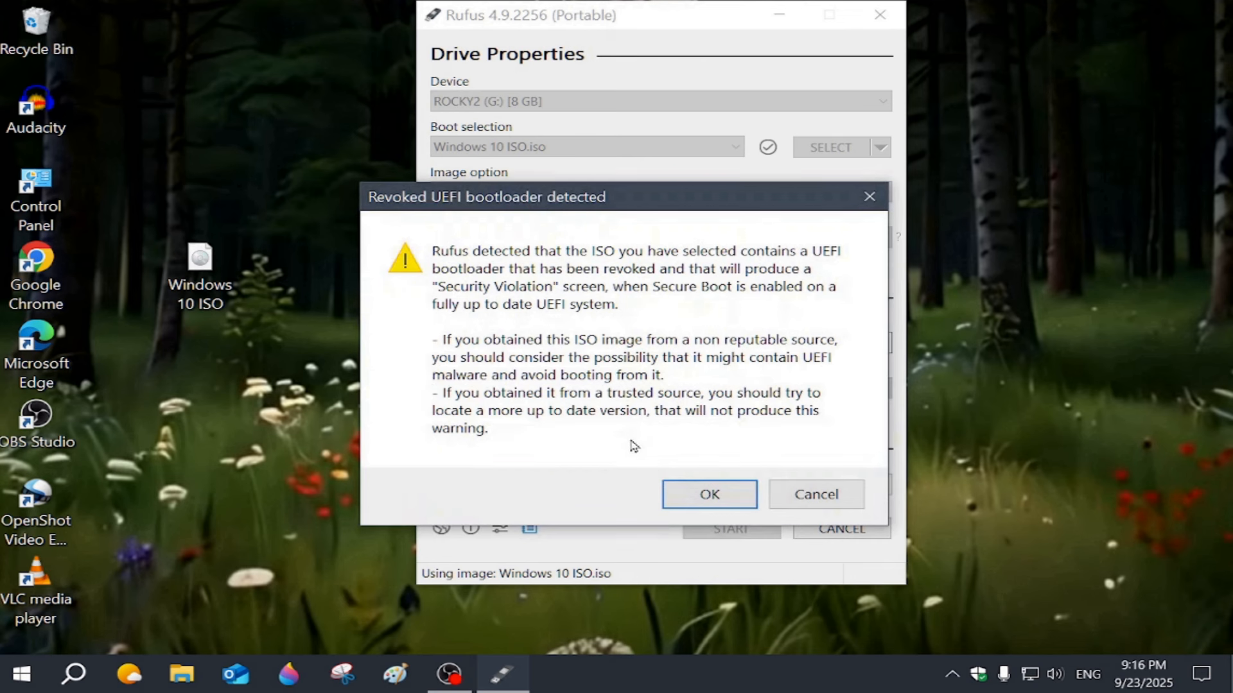
- Accept the revoked UEFI bootloader and data destruction warnings to write the image to the ROCKY2 (G:) drive
click(702, 495)
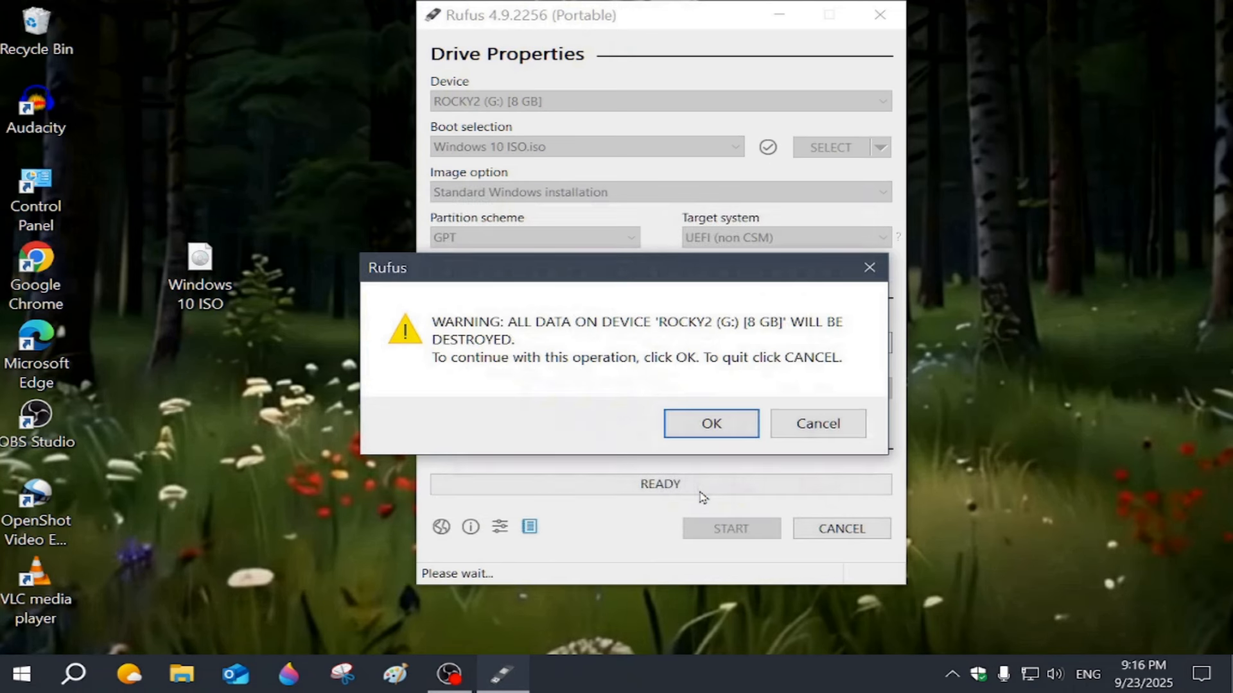
click(694, 425)
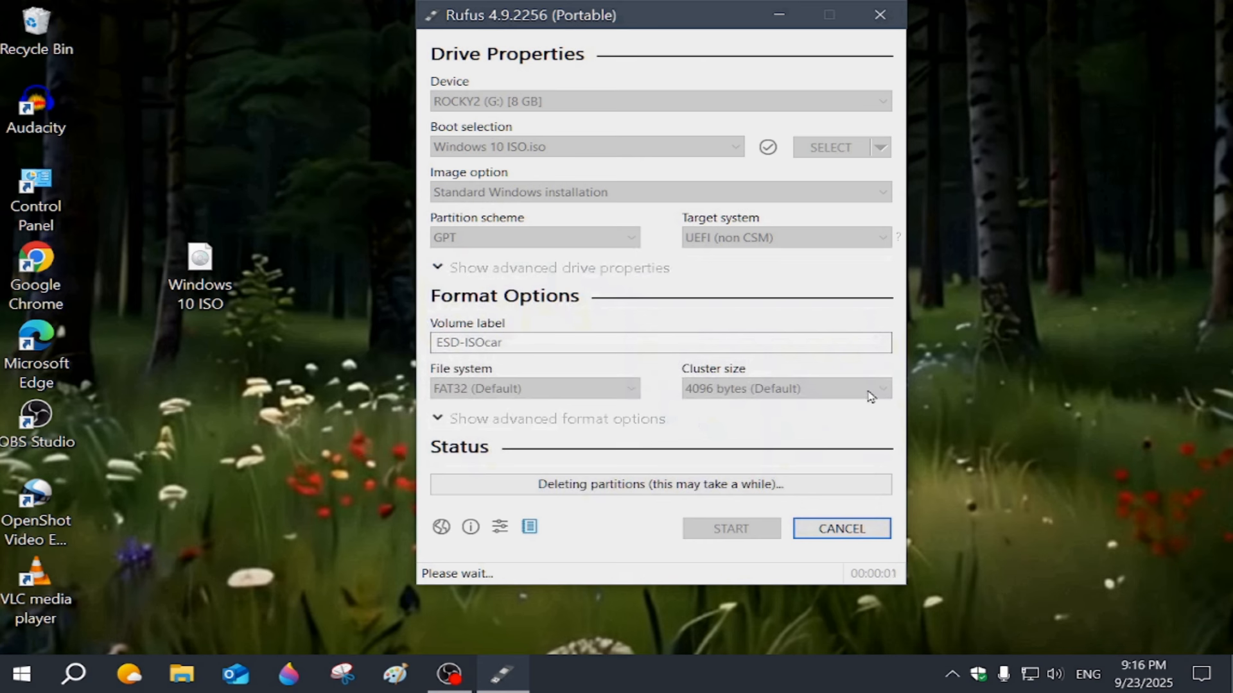